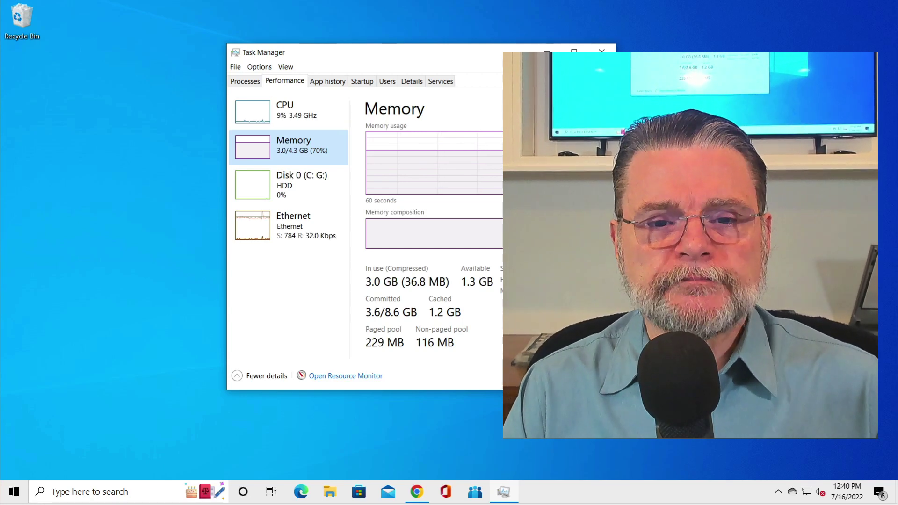
# Open the Apps & features page of Windows Settings, enlarge the window and browse the installed apps list.
pyautogui.rightClick(18, 491)
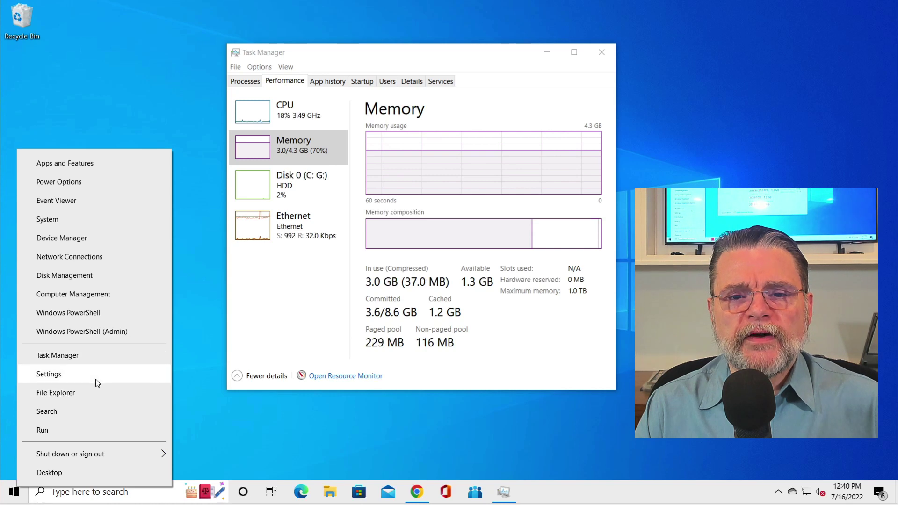
pyautogui.click(95, 380)
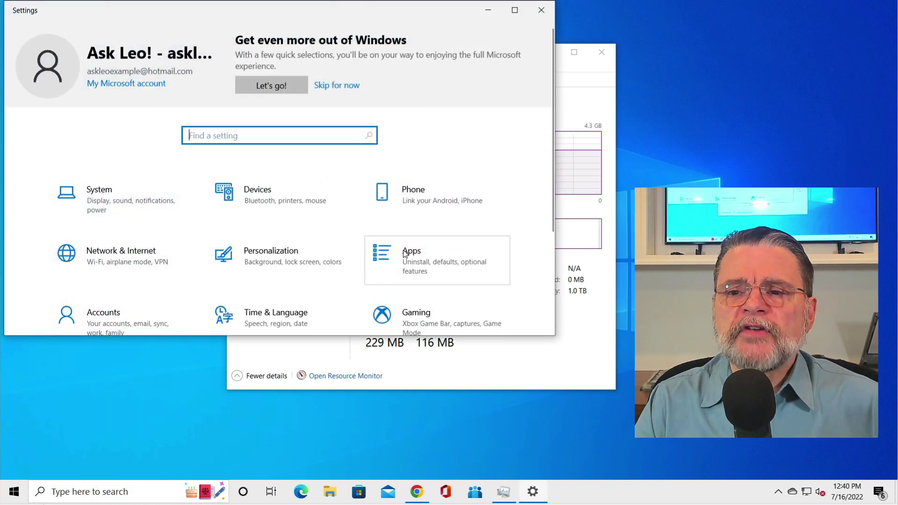
pyautogui.click(430, 246)
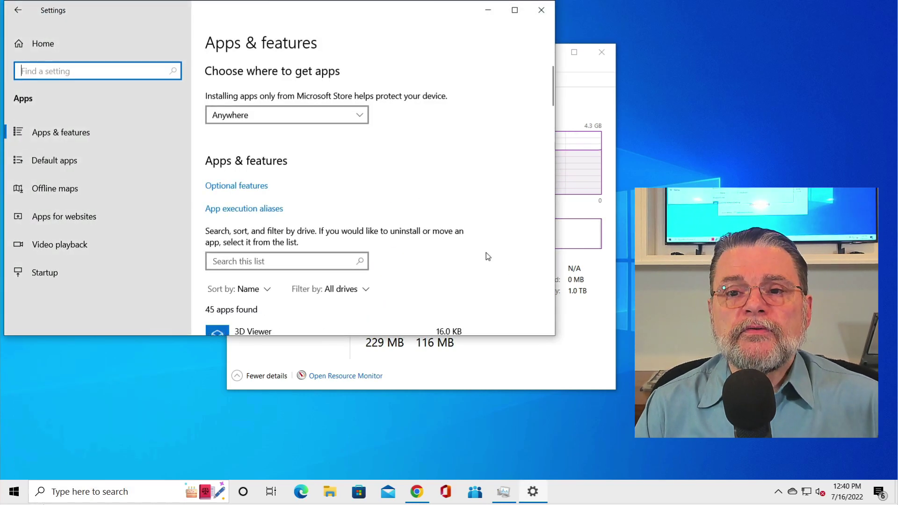
pyautogui.moveTo(555, 333); pyautogui.dragTo(616, 440)
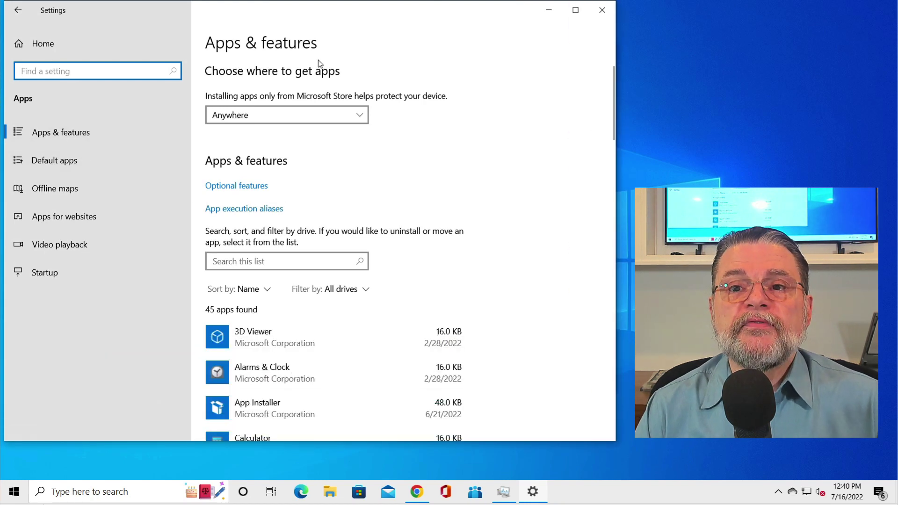
pyautogui.scroll(-5, 433, 249)
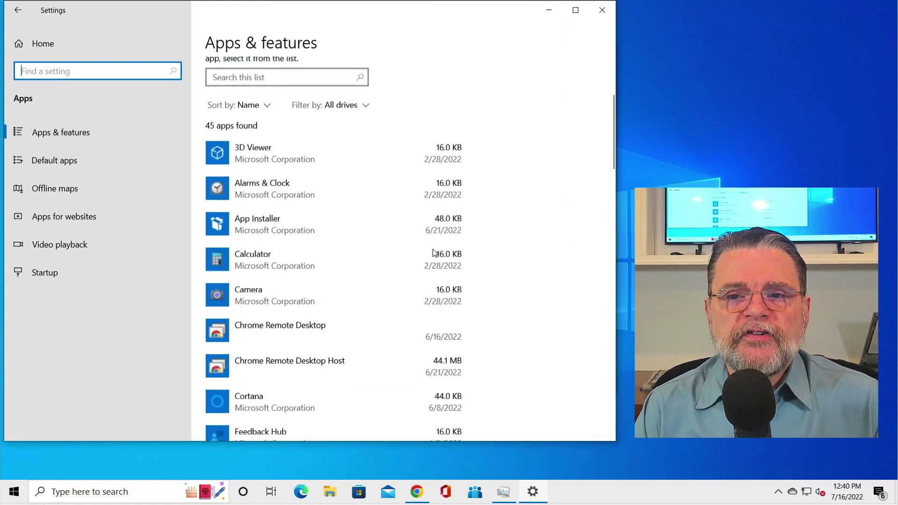
pyautogui.scroll(2, 431, 245)
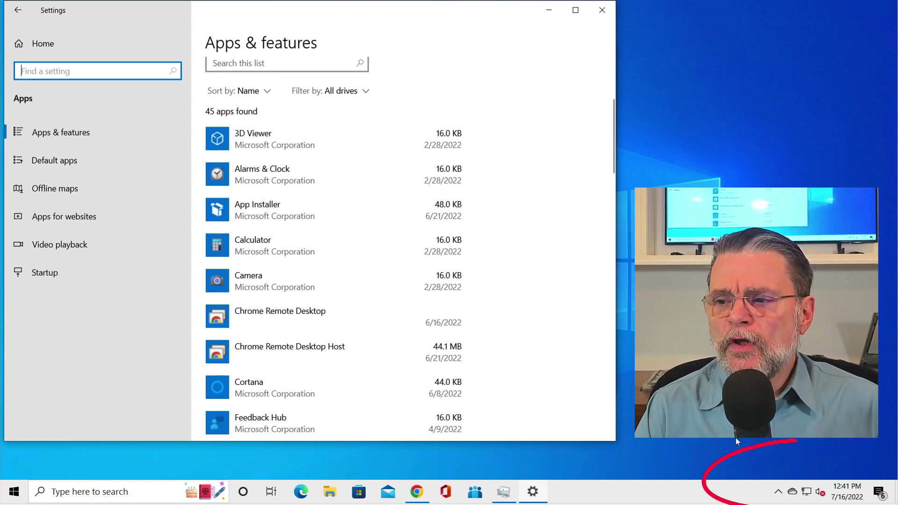
# Show the hidden notification-area icons, and expand the Microsoft OneDrive entry in the installed apps list.
pyautogui.click(778, 494)
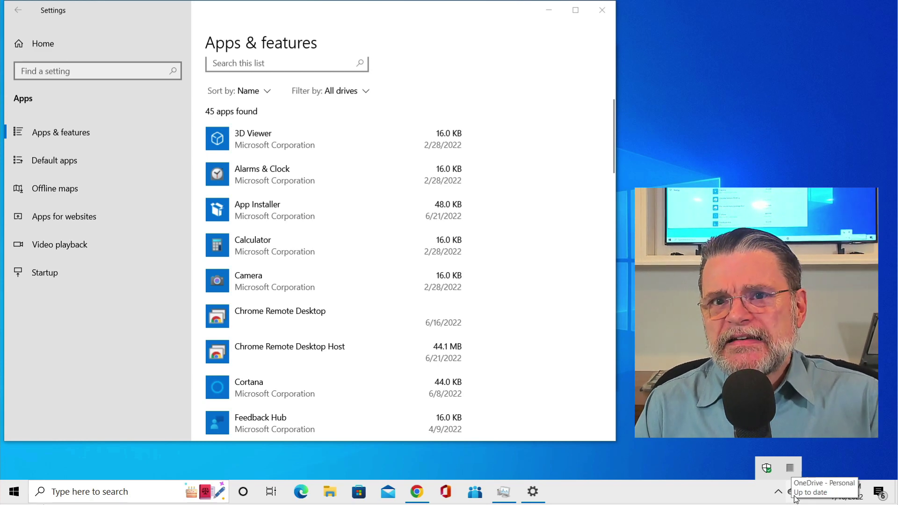
pyautogui.scroll(-5, 435, 275)
pyautogui.scroll(-7, 436, 275)
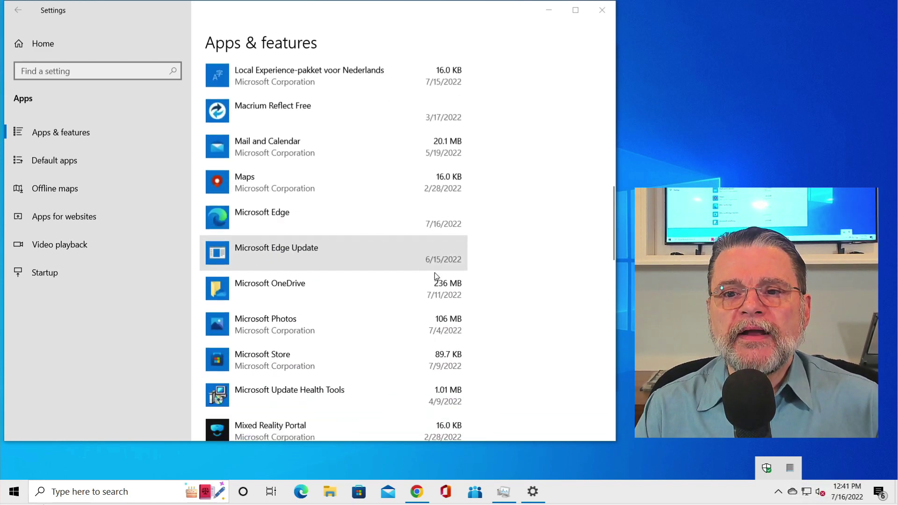
pyautogui.click(345, 153)
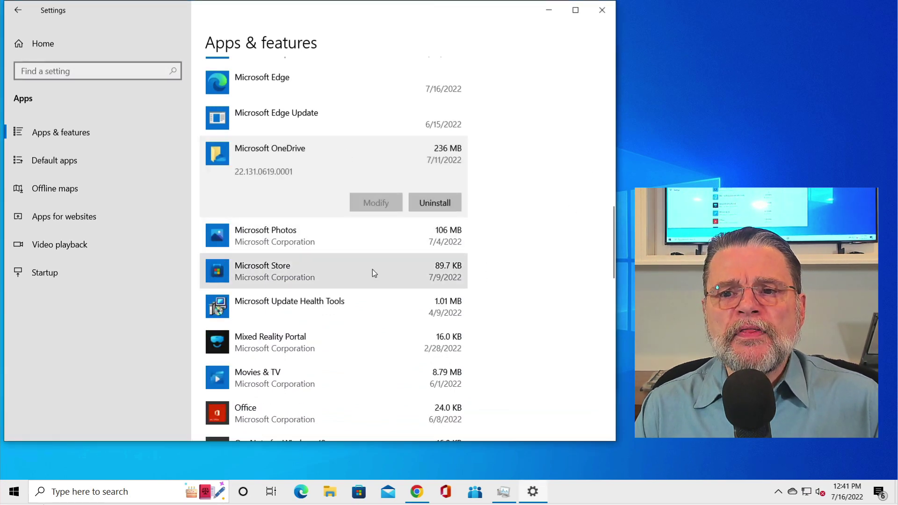
# Look through the rest of the installed apps list for unneeded programs, and close Settings.
pyautogui.scroll(-8, 373, 269)
pyautogui.scroll(8, 372, 296)
pyautogui.scroll(10, 371, 298)
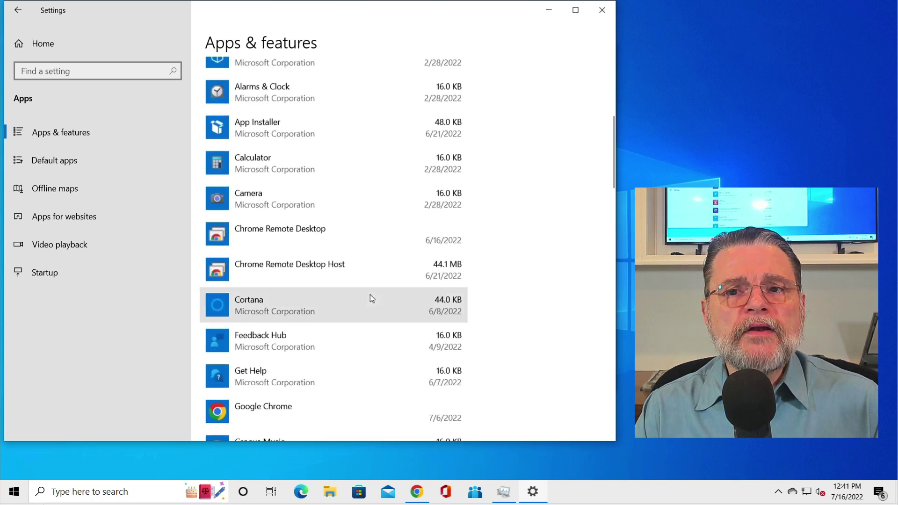
pyautogui.scroll(-4, 369, 299)
pyautogui.scroll(-2, 370, 299)
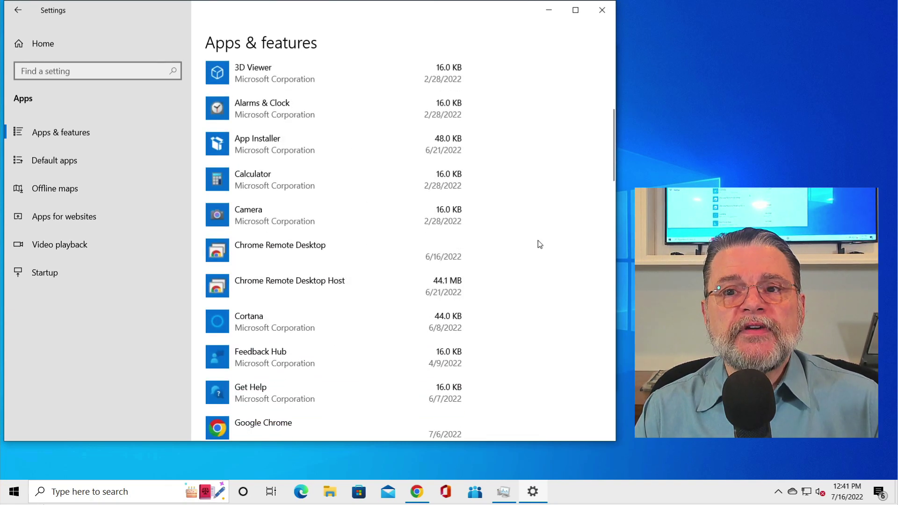
pyautogui.scroll(3, 538, 240)
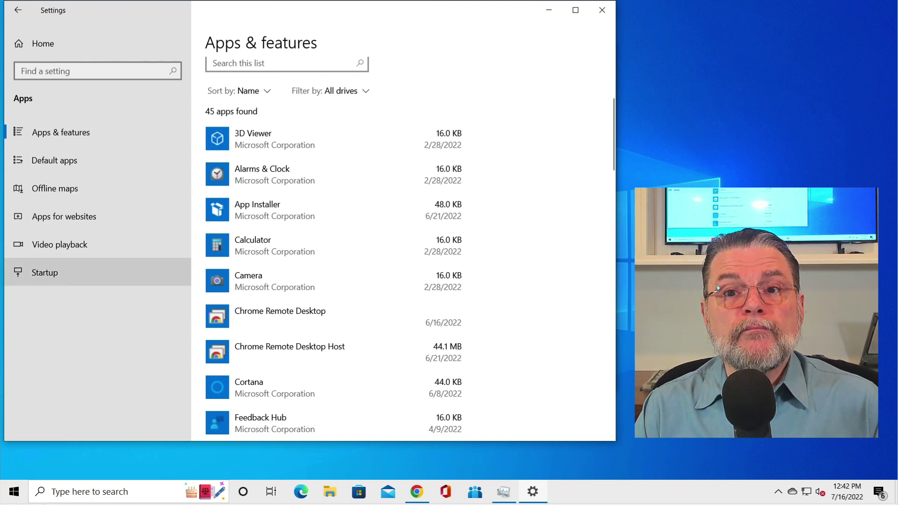
pyautogui.click(602, 10)
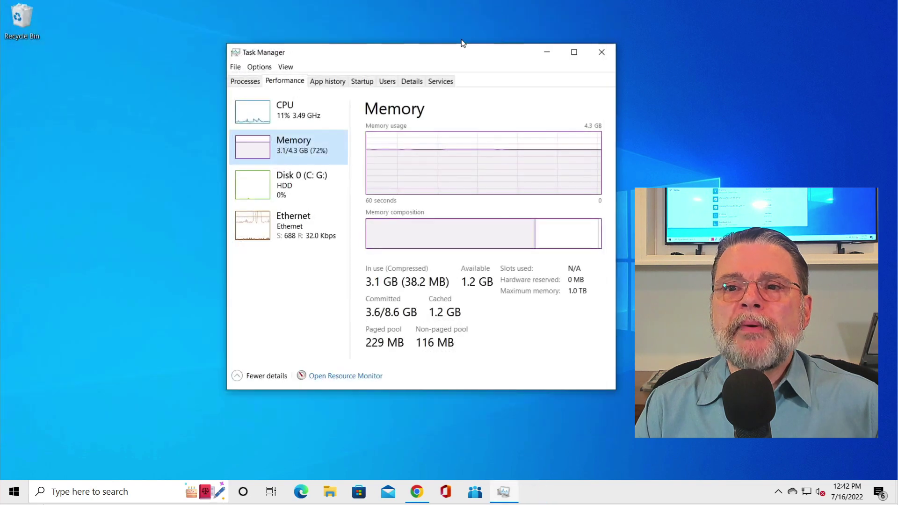
# Disable Cortana in Task Manager's list of startup programs.
pyautogui.moveTo(422, 54); pyautogui.dragTo(329, 45)
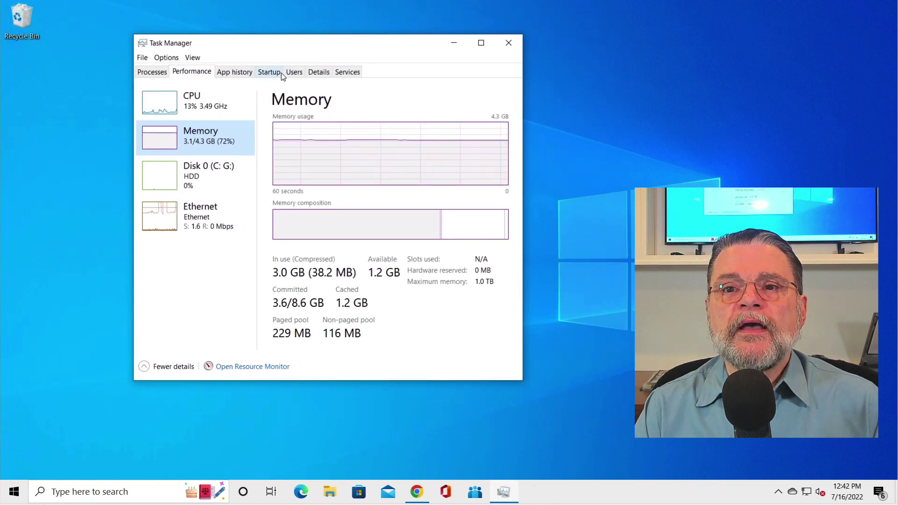
pyautogui.click(273, 72)
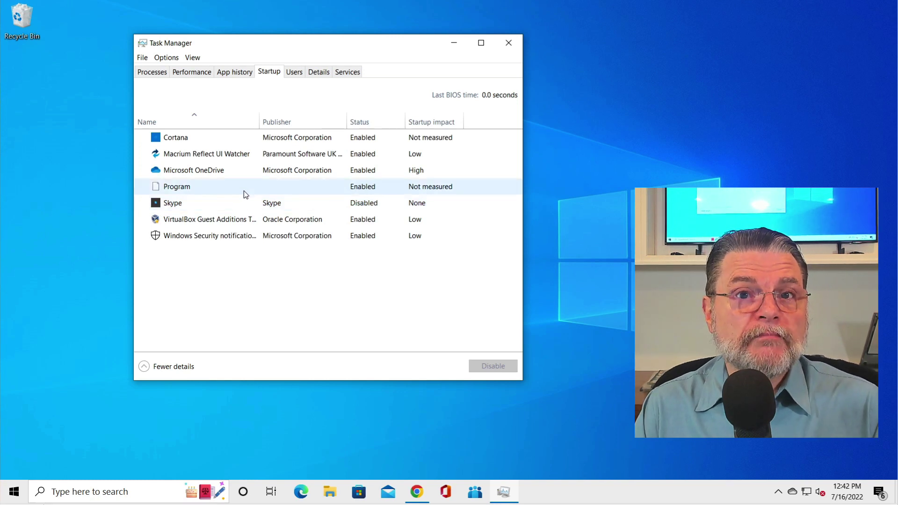
pyautogui.rightClick(212, 136)
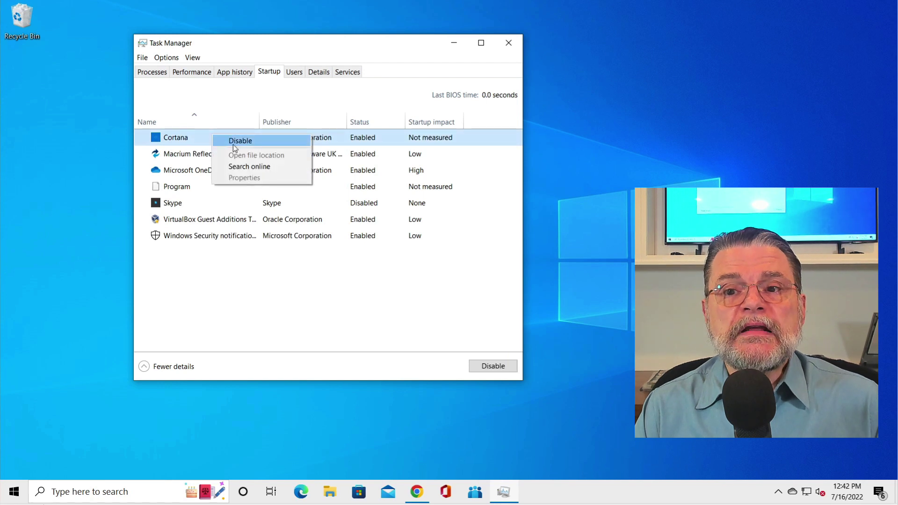
pyautogui.click(250, 139)
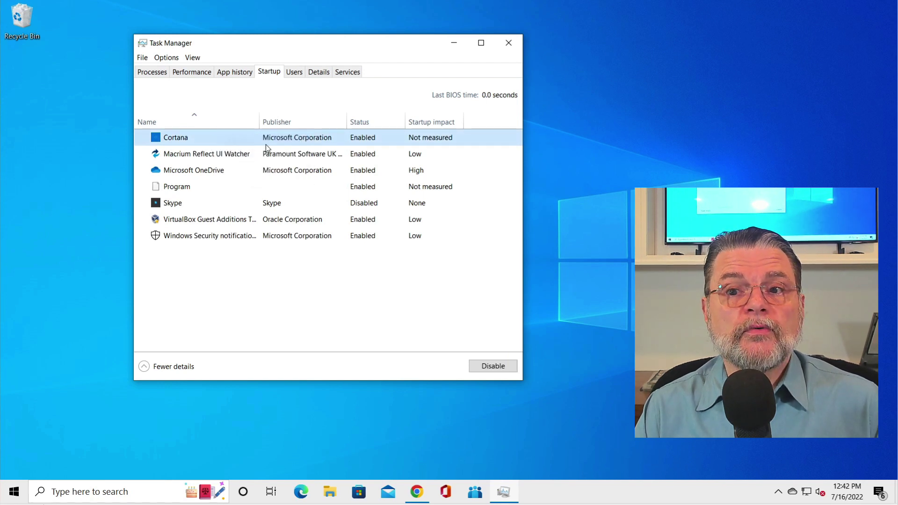
# Check the startup options for Skype, and disable the VirtualBox Guest Additions startup entry before closing Task Manager.
pyautogui.rightClick(219, 208)
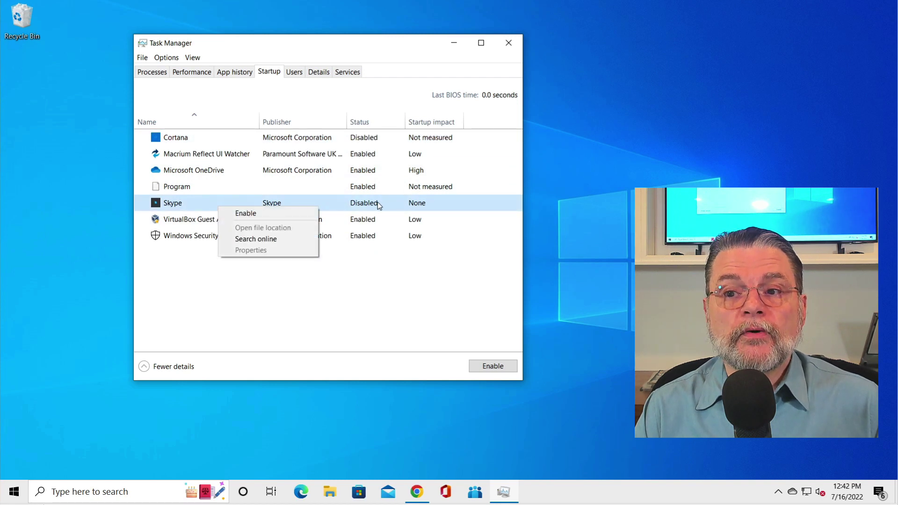
pyautogui.click(283, 291)
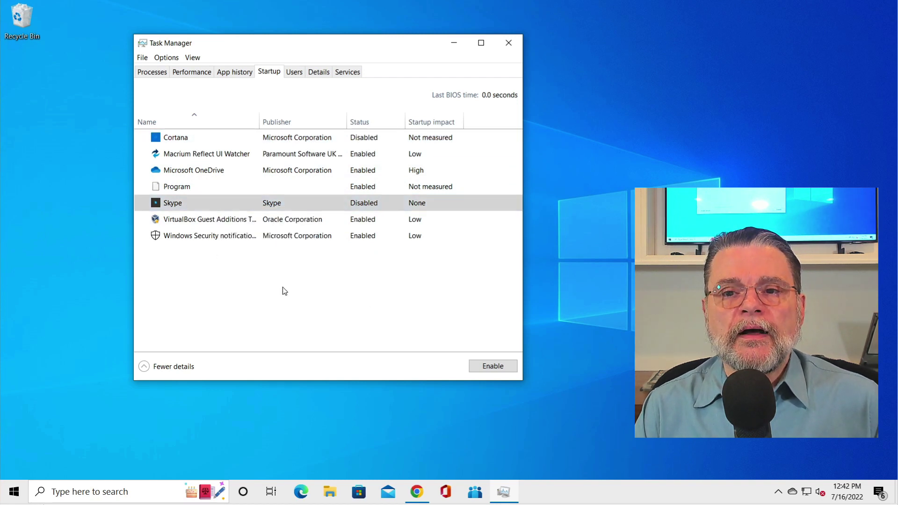
pyautogui.rightClick(224, 222)
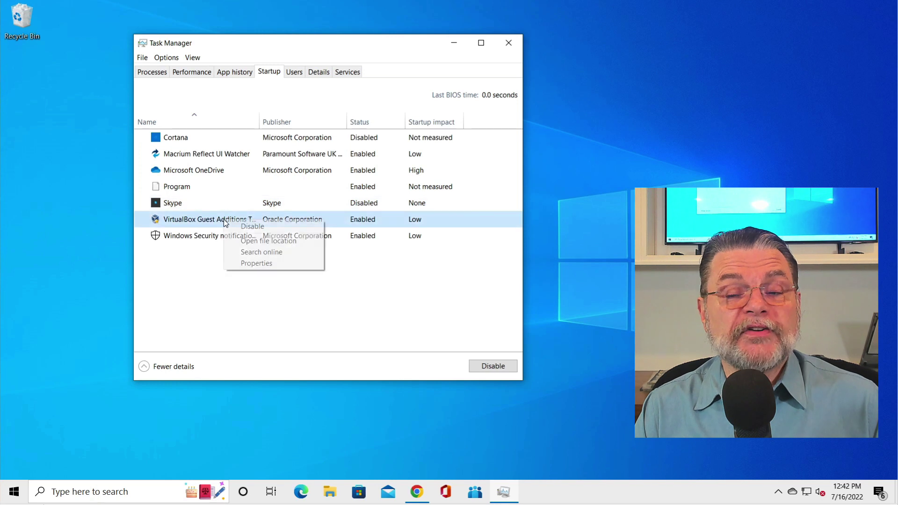
pyautogui.click(280, 227)
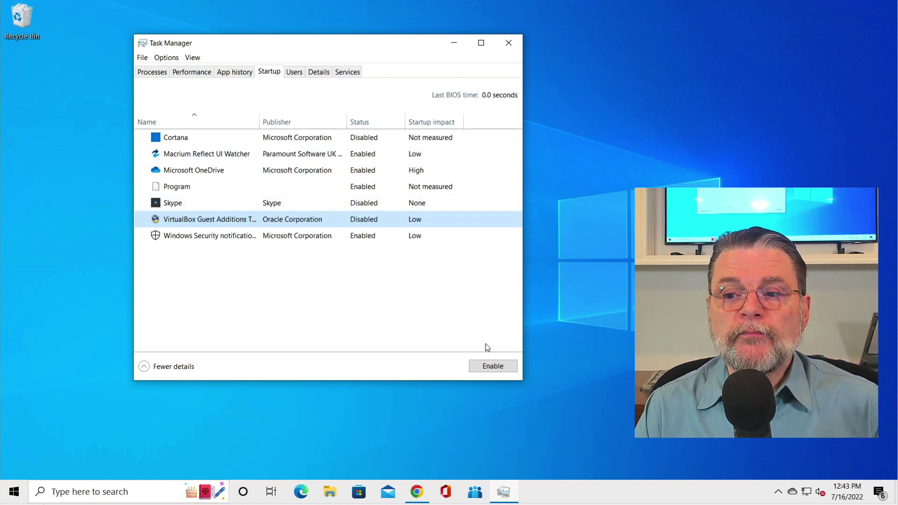
pyautogui.click(509, 43)
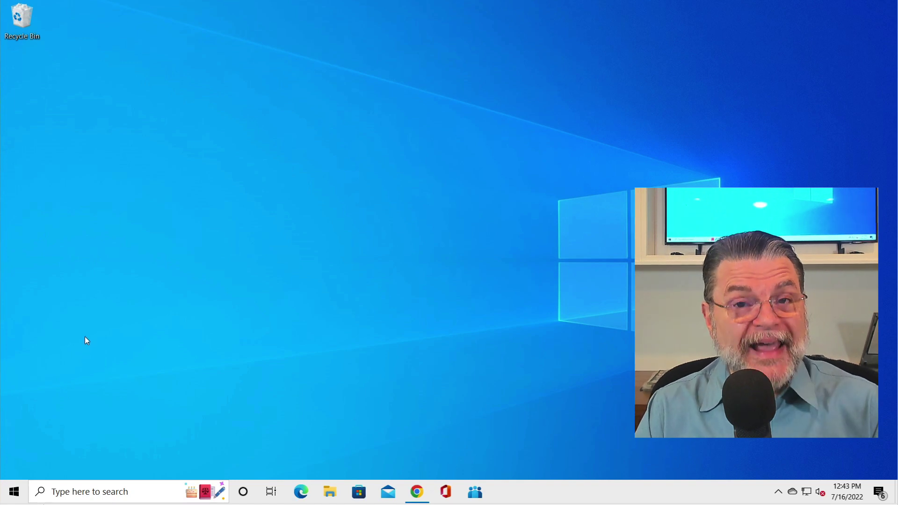
# Launch Autoruns from the installed programs and make its window taller.
pyautogui.click(14, 491)
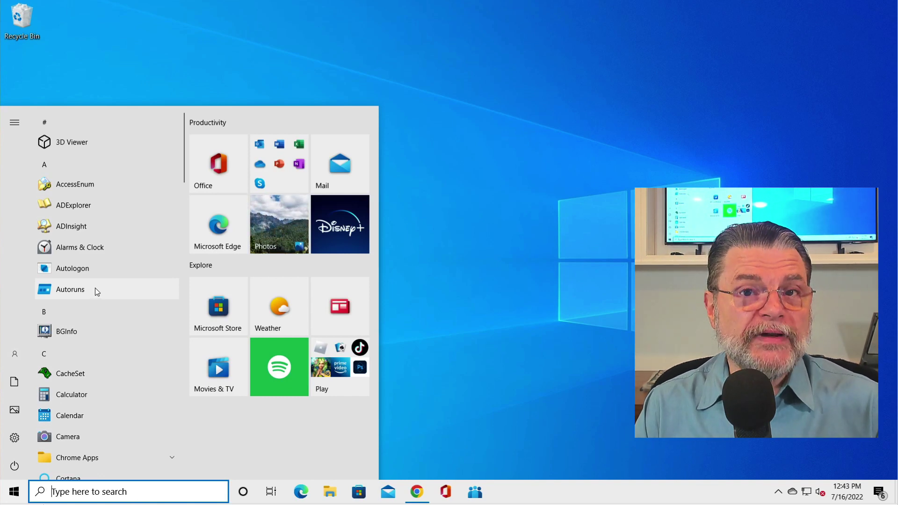
pyautogui.click(96, 290)
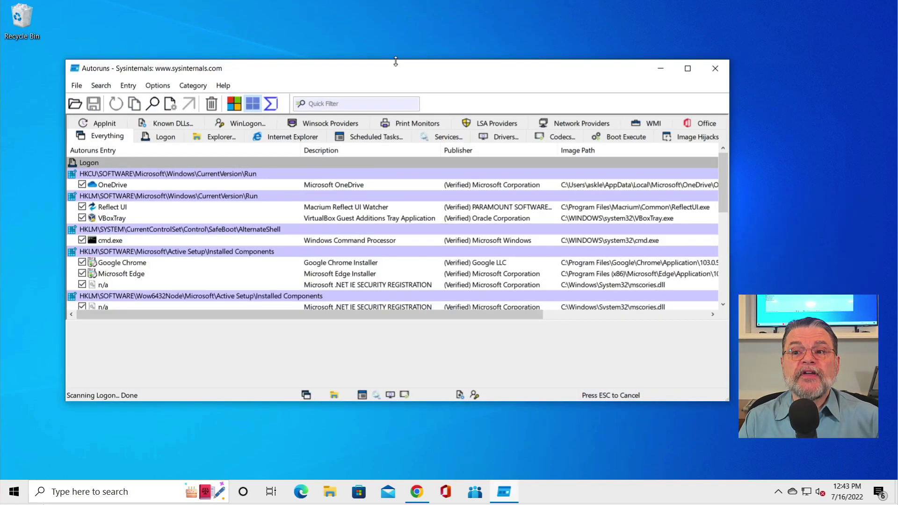
pyautogui.moveTo(396, 61); pyautogui.dragTo(381, 10)
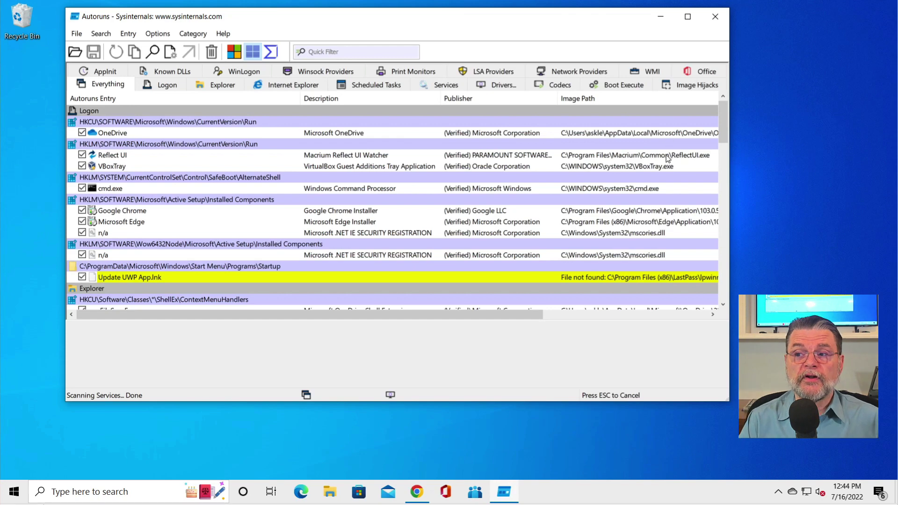
# Examine the complete list of autostart entries in Autoruns, from Logon through Services and Drivers to Office.
pyautogui.scroll(-15, 655, 156)
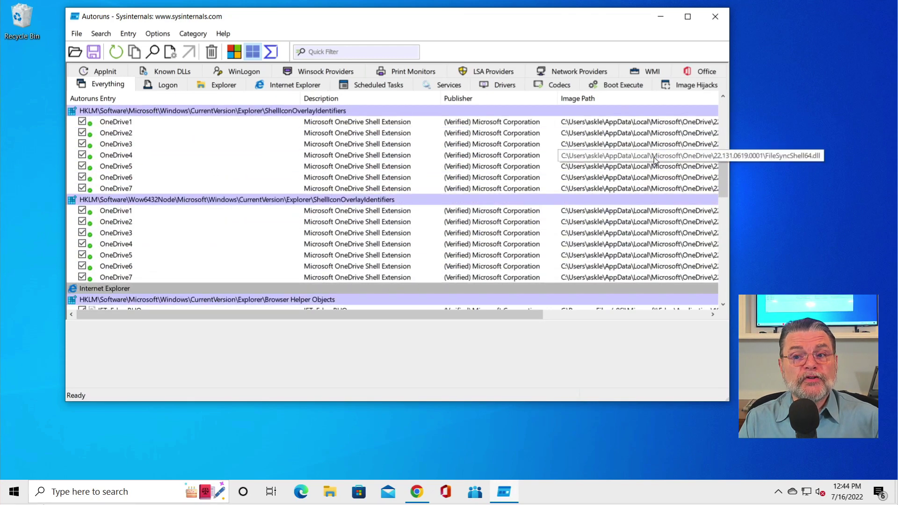
pyautogui.scroll(-8, 654, 160)
pyautogui.scroll(-6, 607, 172)
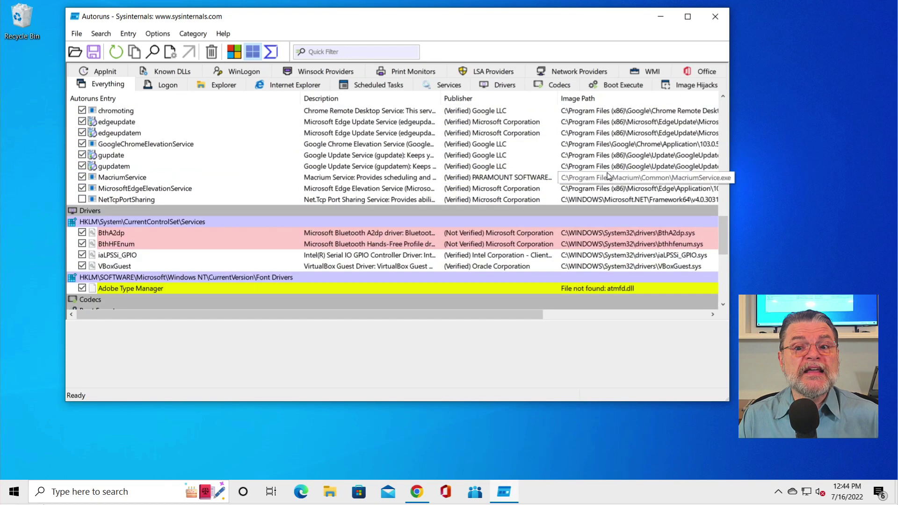
pyautogui.scroll(-5, 607, 175)
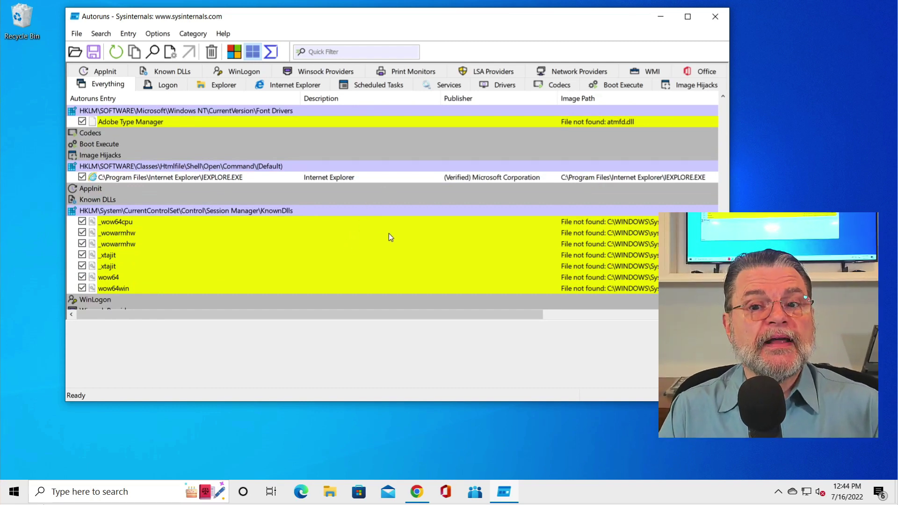
pyautogui.scroll(-2, 388, 234)
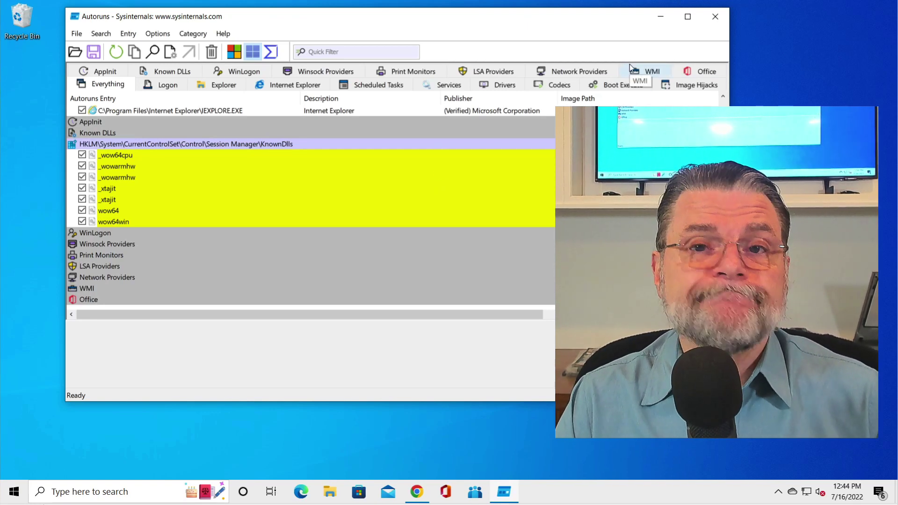
pyautogui.scroll(10, 657, 105)
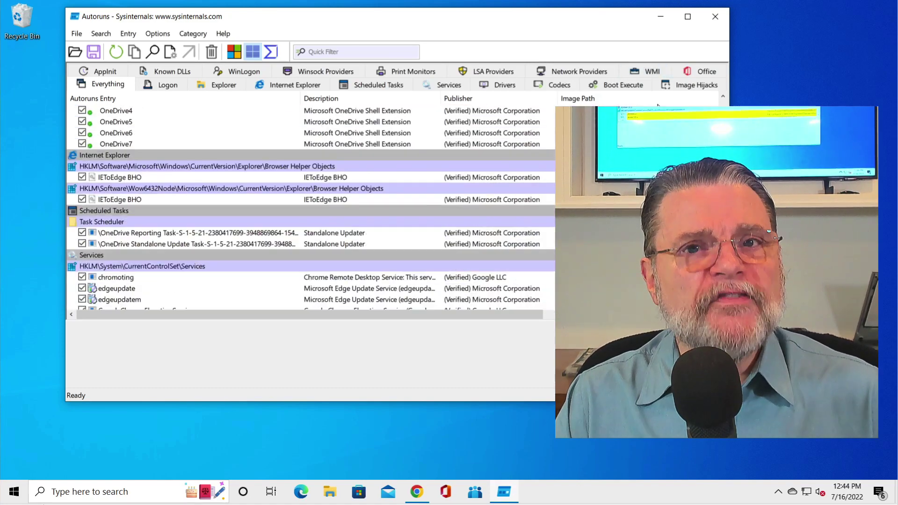
pyautogui.scroll(10, 656, 105)
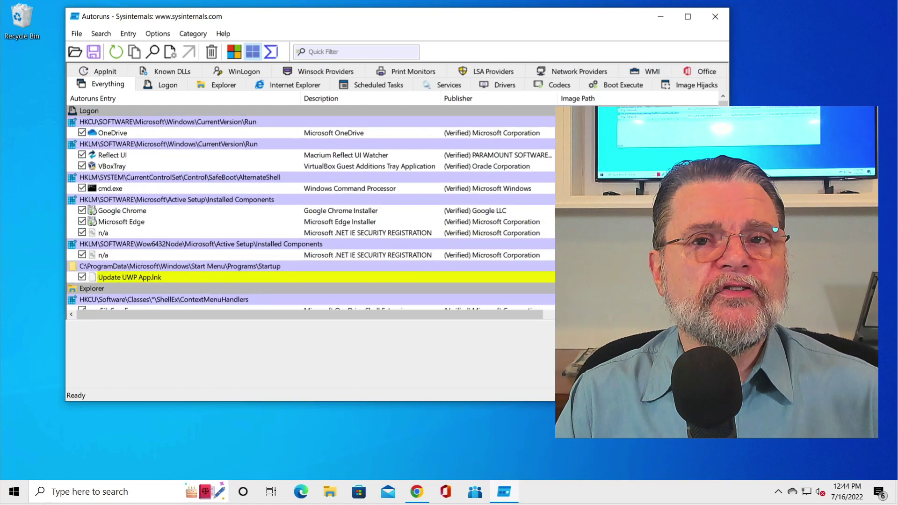